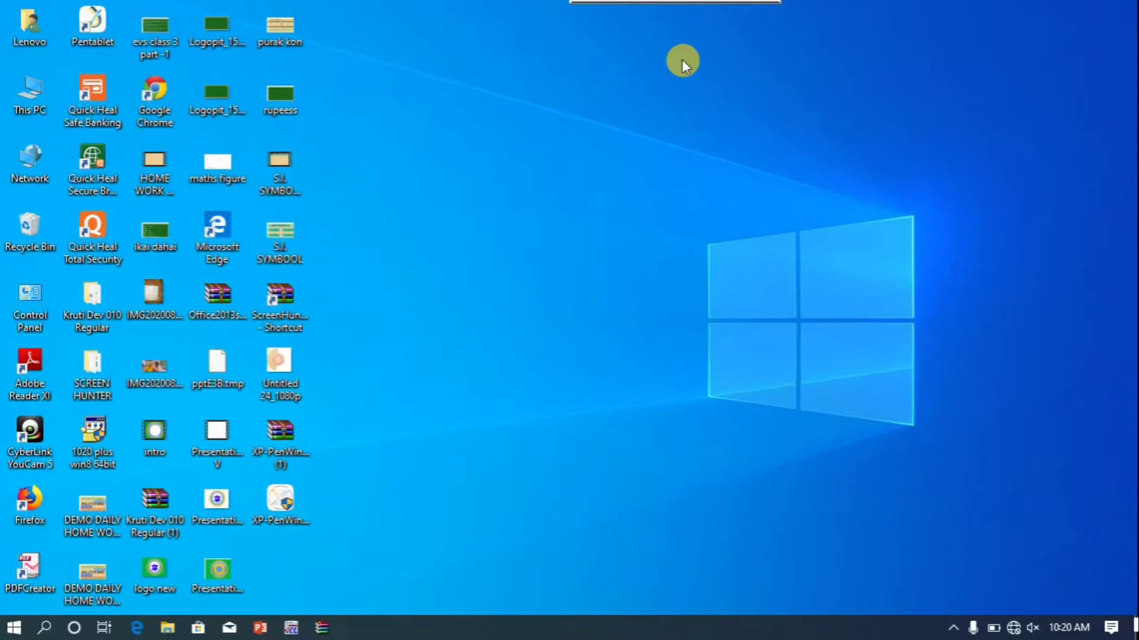
# Refresh the desktop and bring up the context menu of the S.I. SYMBOOL video
pyautogui.rightClick(682, 59)
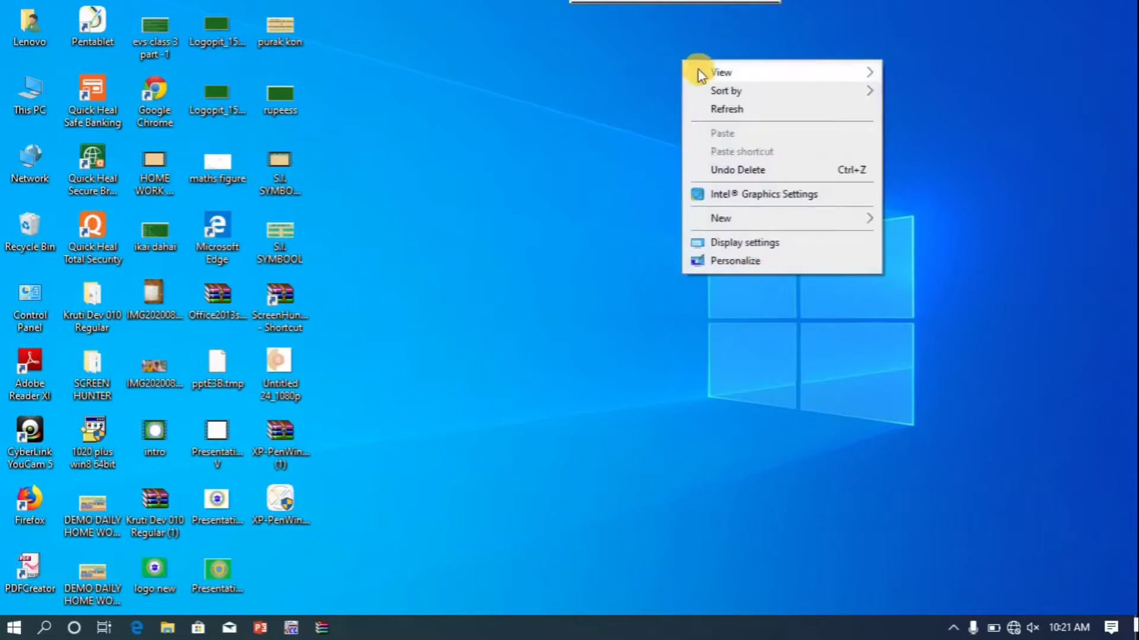
pyautogui.click(730, 107)
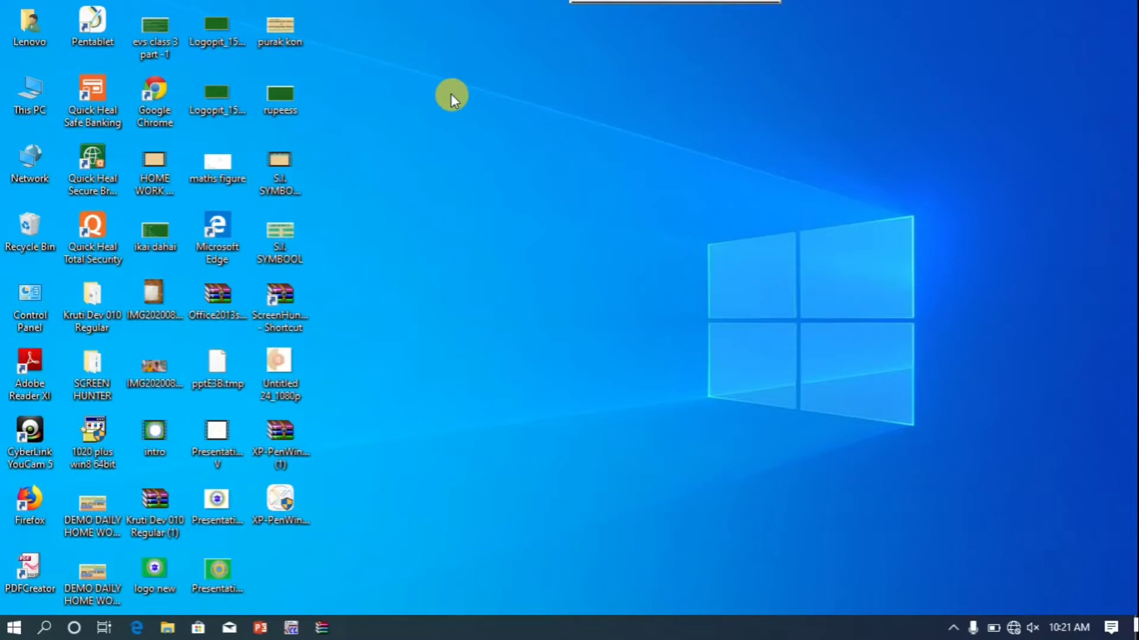
pyautogui.click(294, 168)
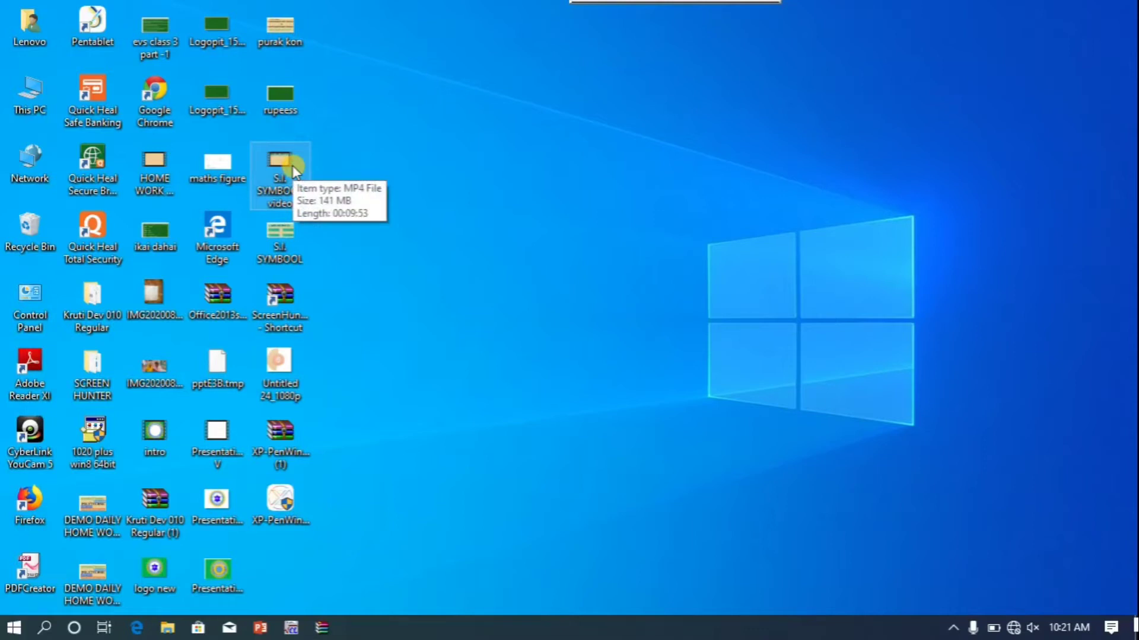
pyautogui.rightClick(293, 170)
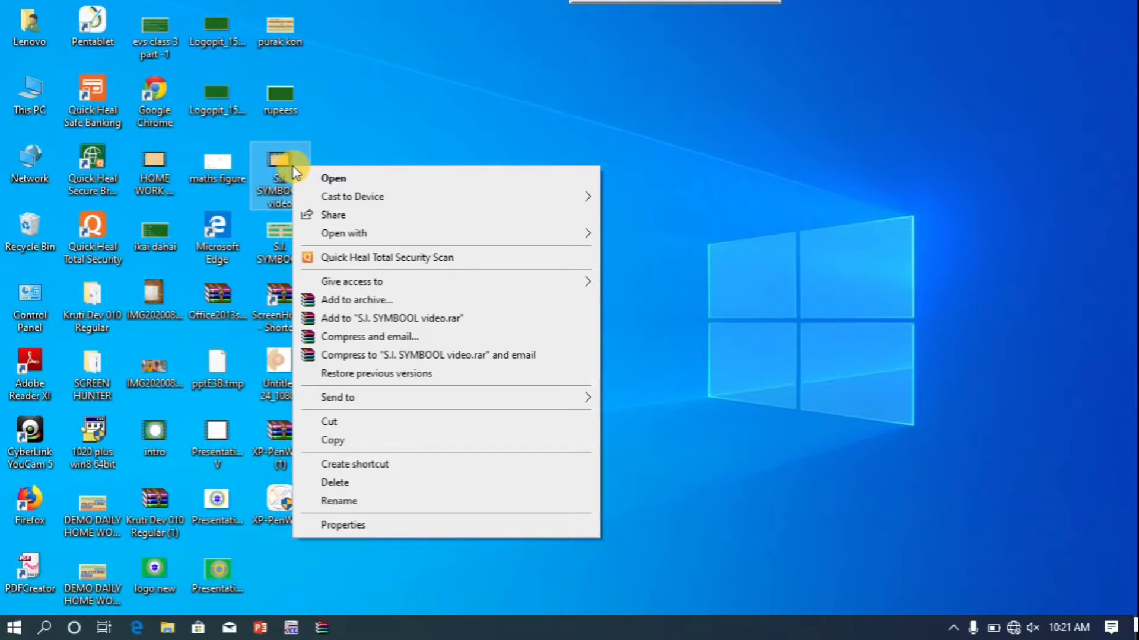
pyautogui.click(344, 129)
pyautogui.rightClick(344, 130)
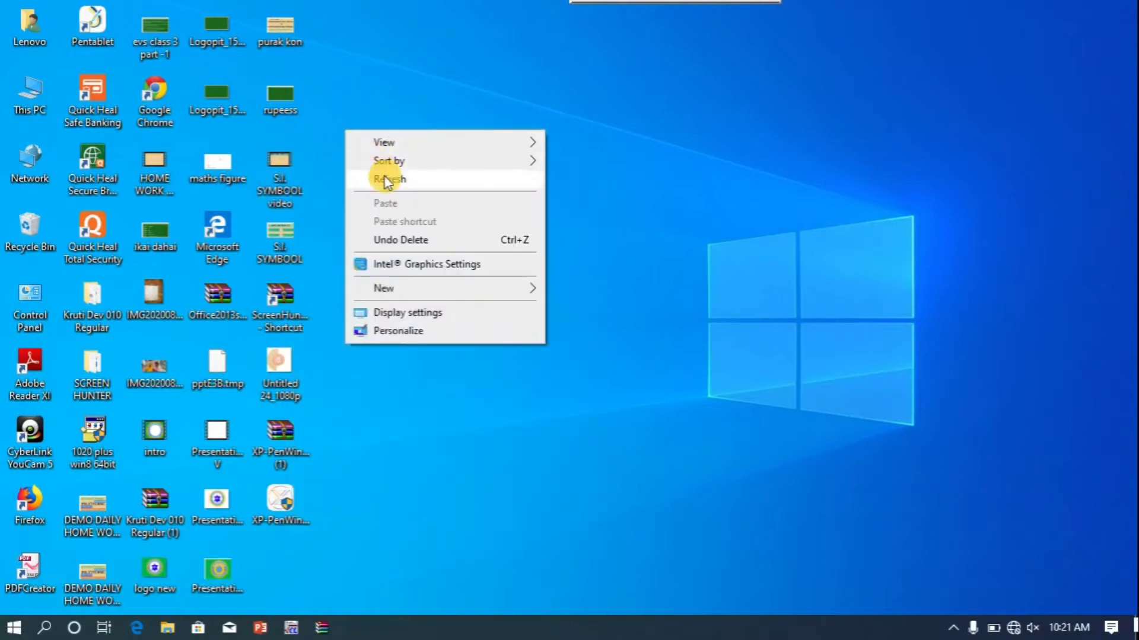
pyautogui.click(379, 178)
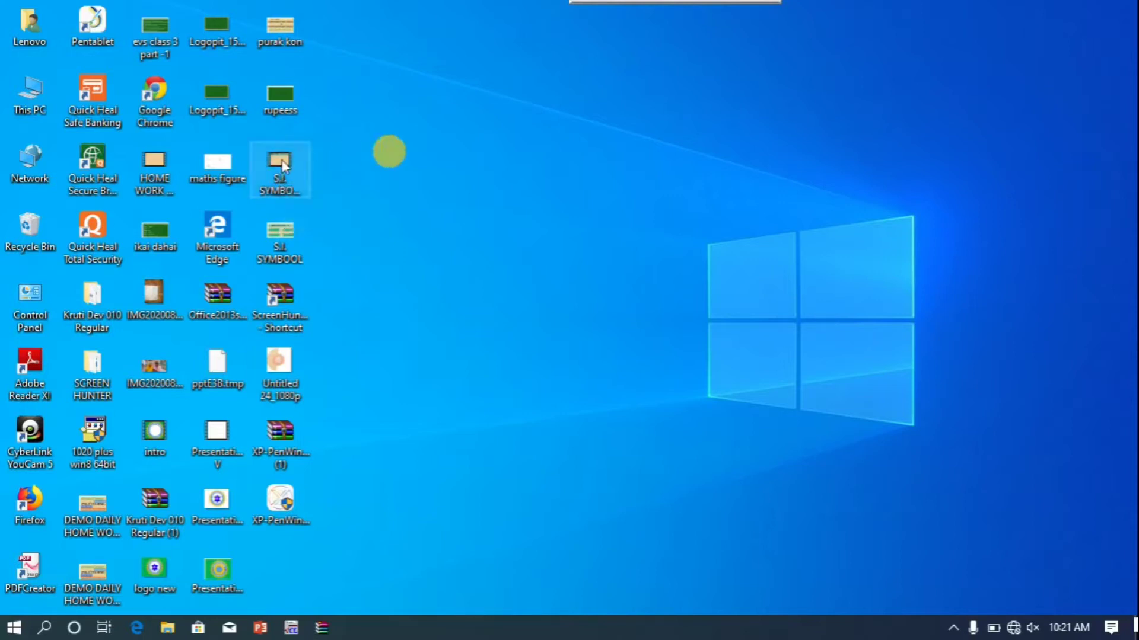
pyautogui.click(281, 164)
pyautogui.rightClick(282, 166)
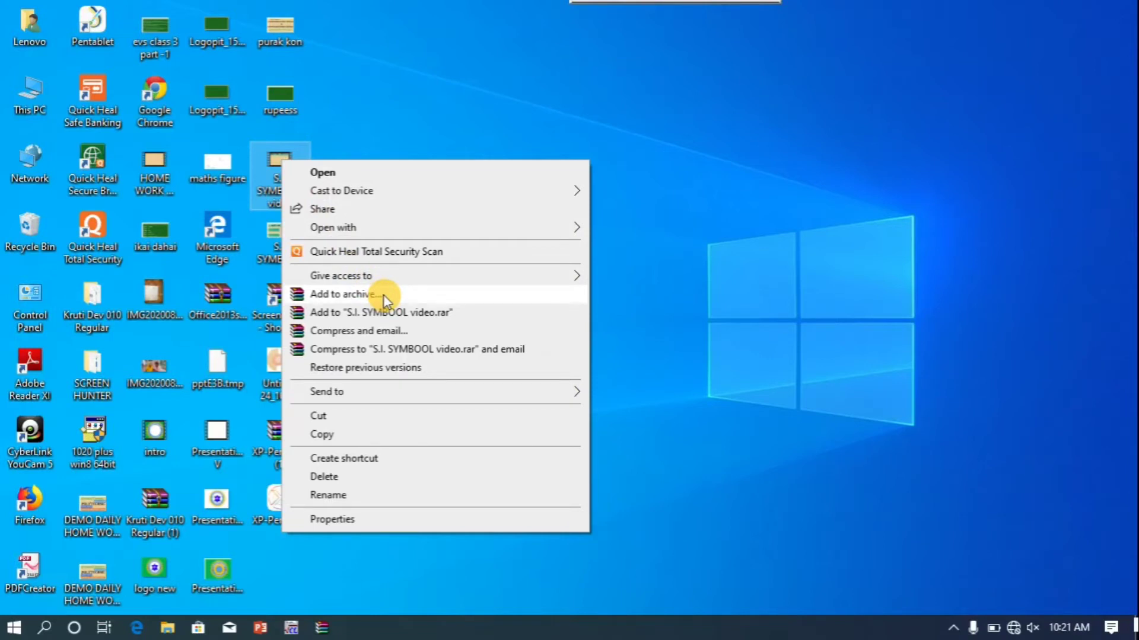
# Start a new RAR archive of the video and name it with the person's full name
pyautogui.click(384, 297)
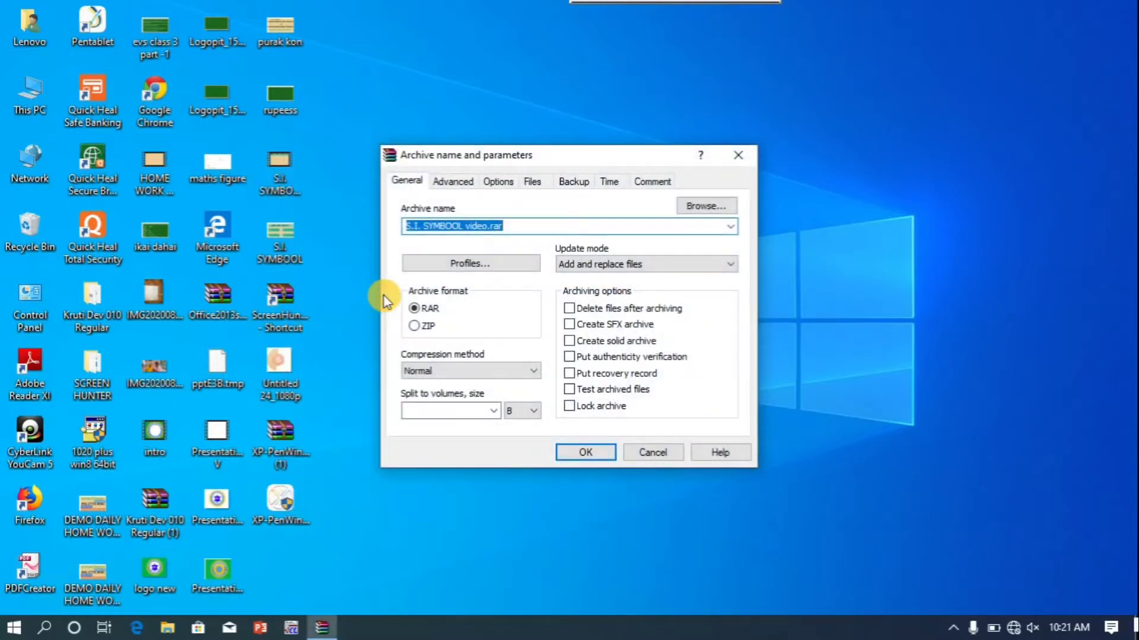
pyautogui.click(556, 223)
pyautogui.hotkey('ctrl', 'shift', 'Left')
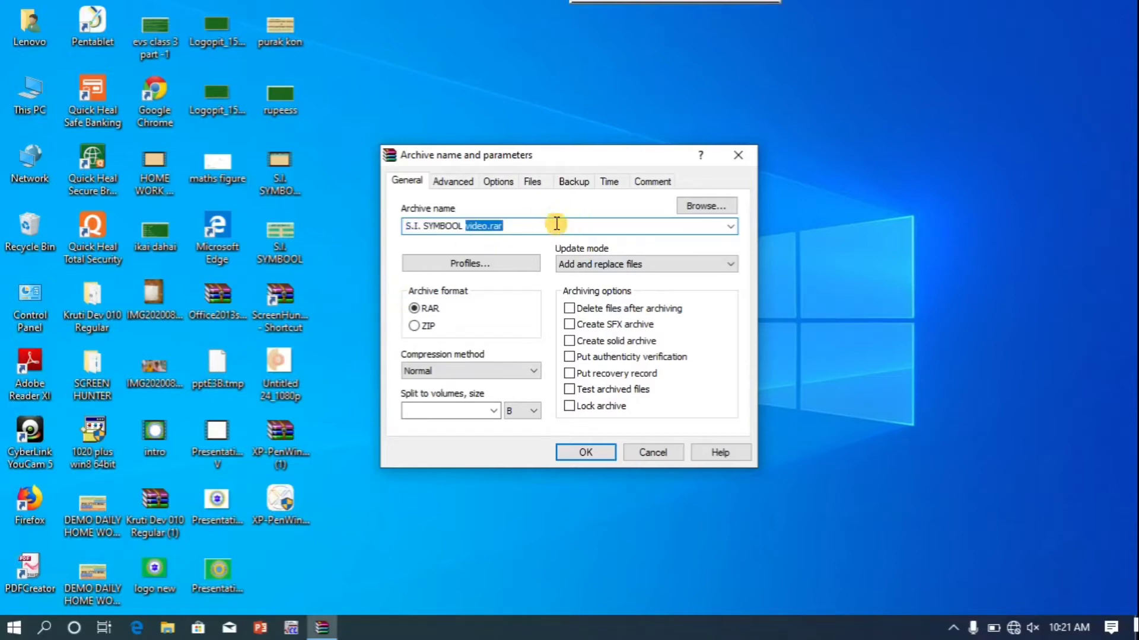
pyautogui.press('BackSpace')
pyautogui.press('BackSpace')
pyautogui.press('BackSpace')
pyautogui.press('BackSpace')
pyautogui.press('BackSpace')
pyautogui.press('BackSpace')
pyautogui.press('BackSpace')
pyautogui.press('BackSpace')
pyautogui.press('BackSpace')
pyautogui.press('BackSpace')
pyautogui.press('BackSpace')
pyautogui.press('BackSpace')
pyautogui.press('BackSpace')
pyautogui.press('BackSpace')
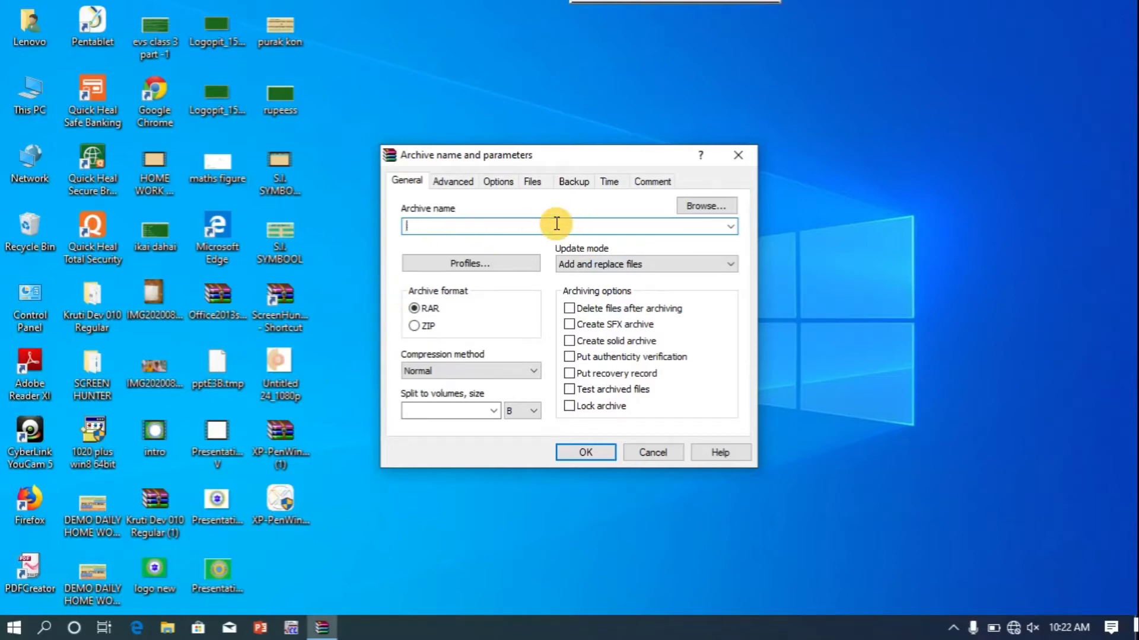
pyautogui.write('gal')
pyautogui.press('BackSpace')
pyautogui.press('BackSpace')
pyautogui.click(554, 220)
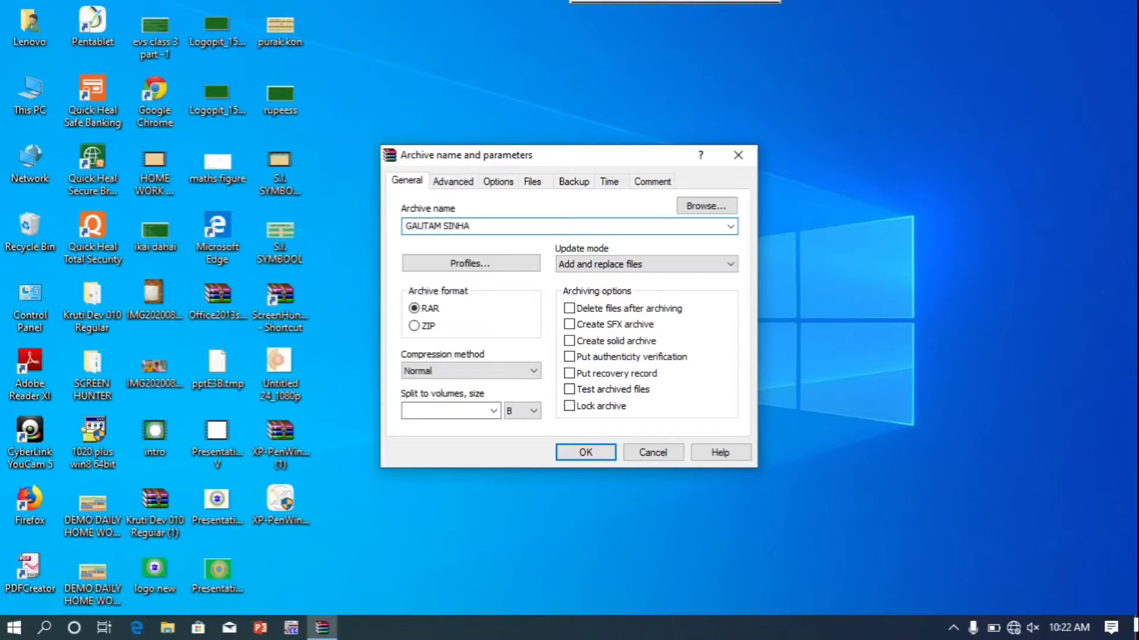
# On the Advanced tab, enter and confirm a numeric archive password
pyautogui.click(462, 183)
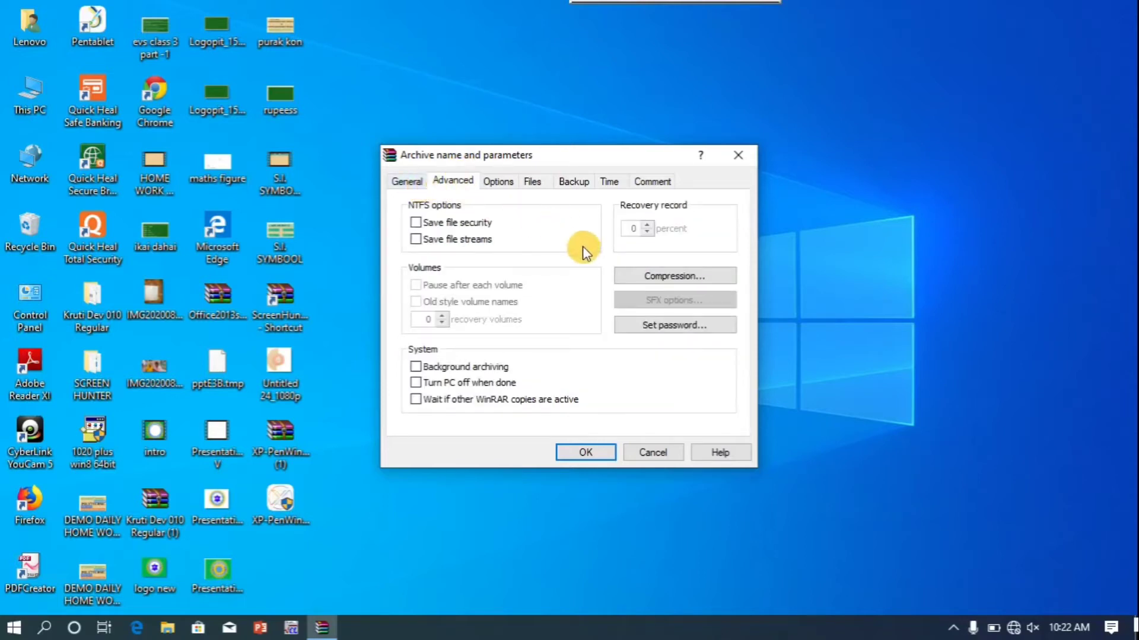
pyautogui.click(662, 325)
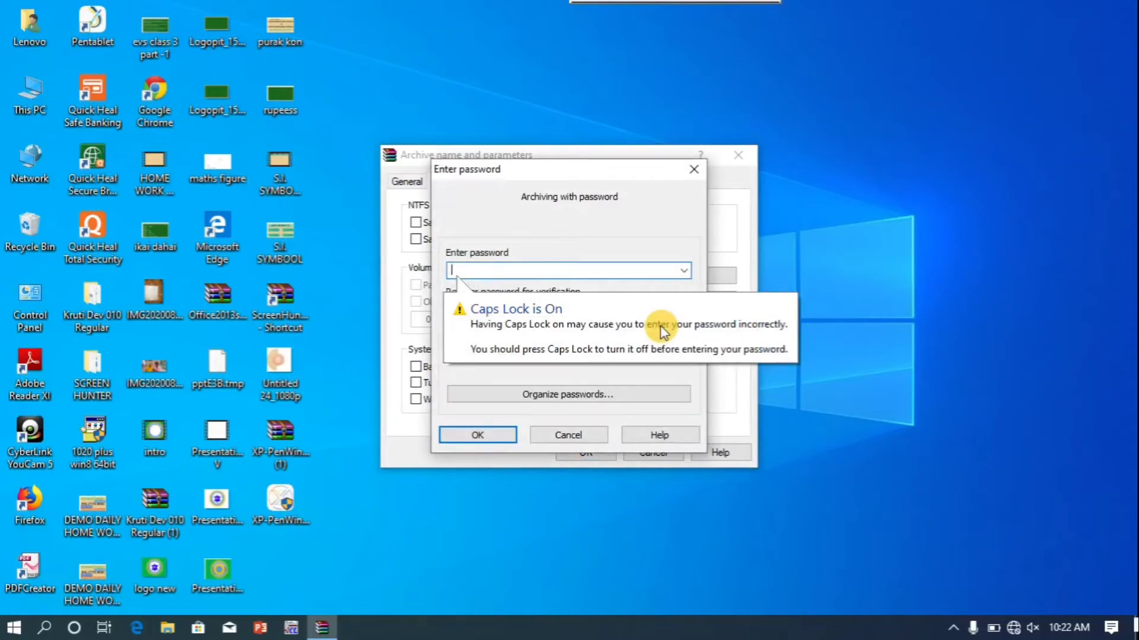
pyautogui.press('capslock')
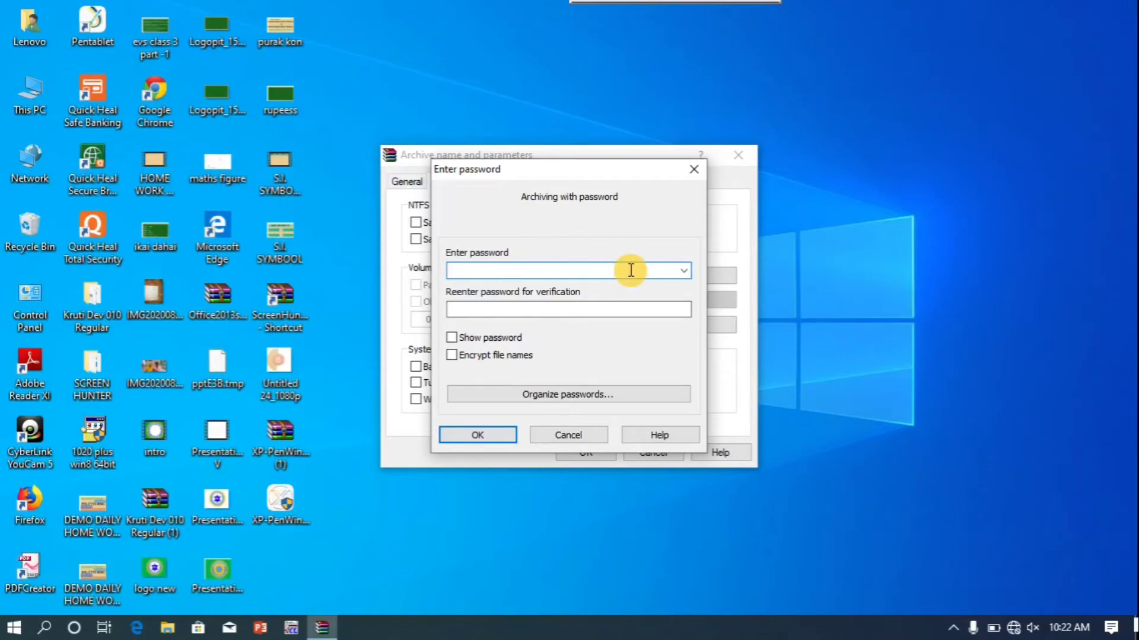
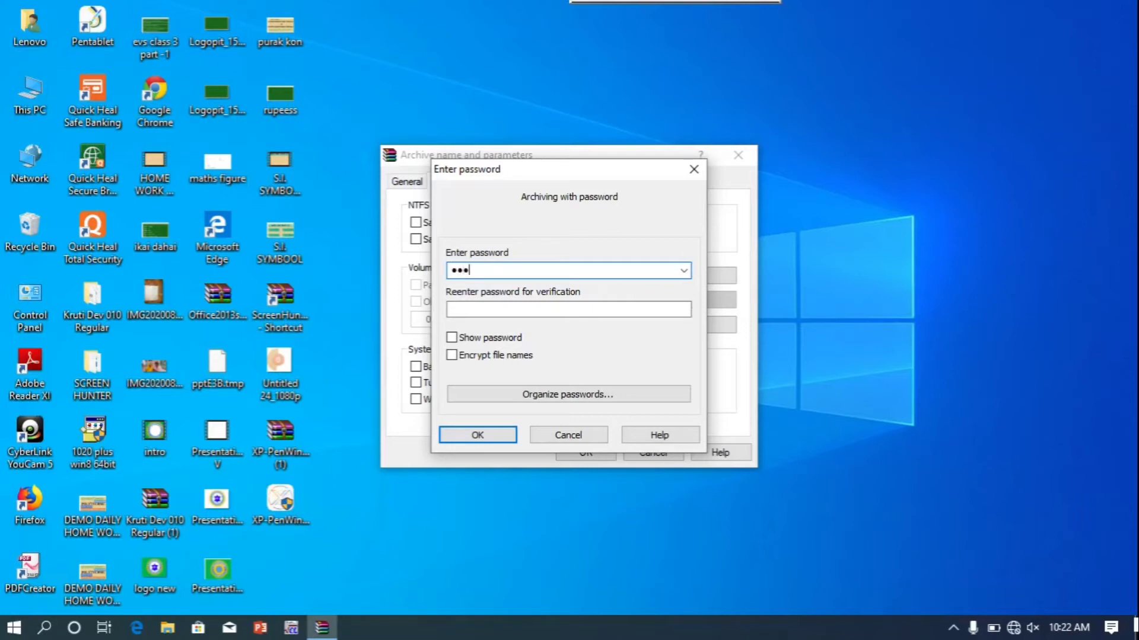
pyautogui.click(622, 308)
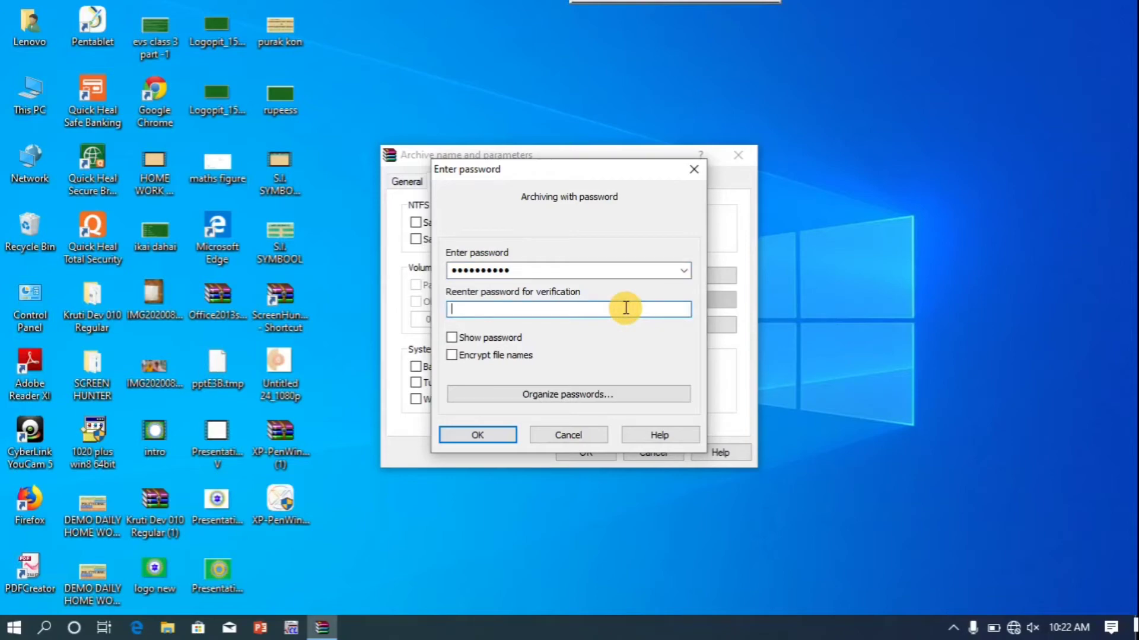
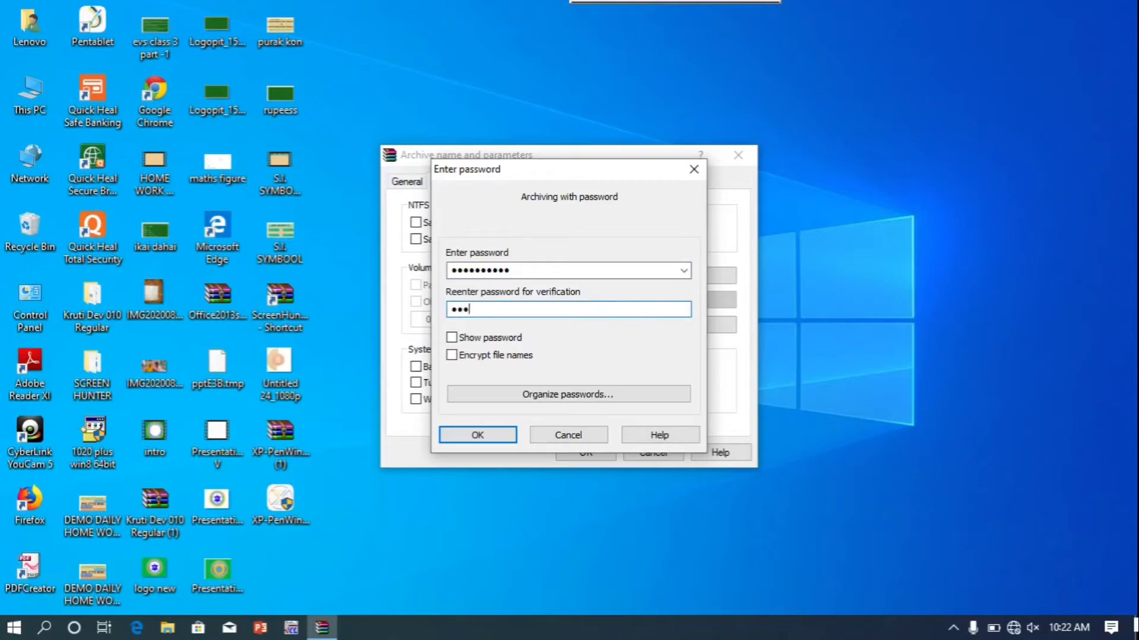
# Show the password in plain text, review Organize passwords, and confirm the password
pyautogui.click(451, 337)
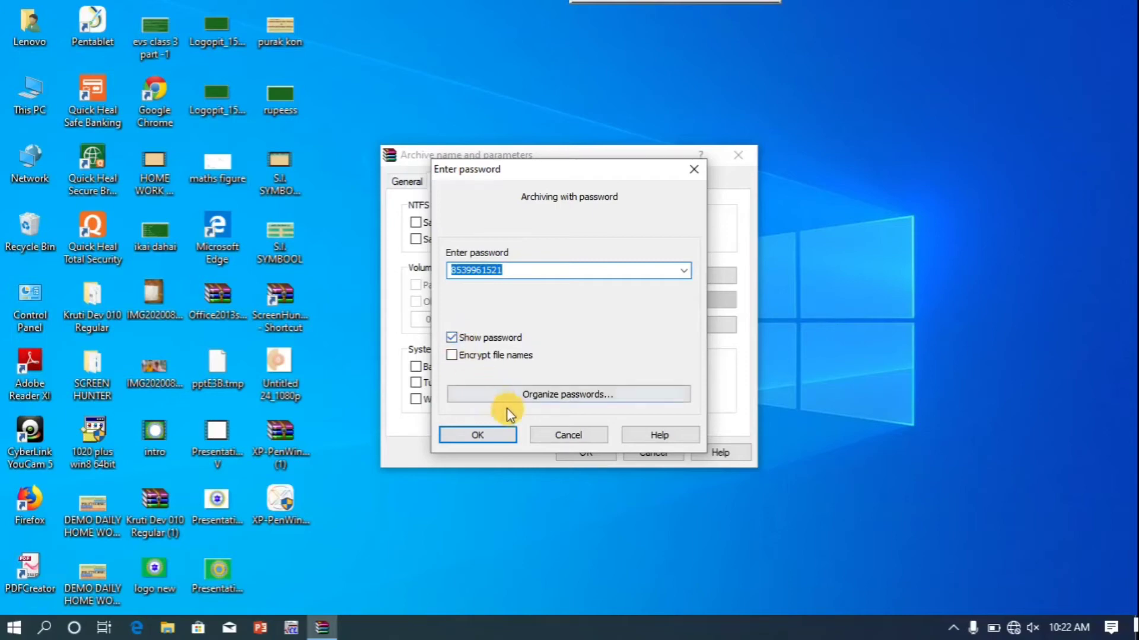
pyautogui.click(533, 401)
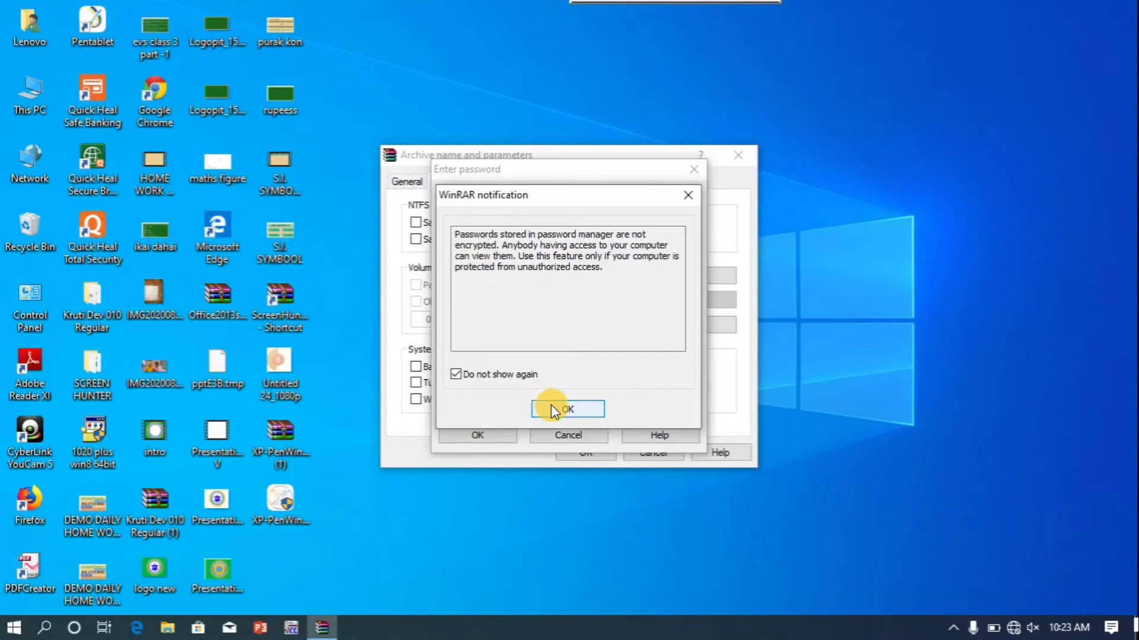
pyautogui.click(550, 409)
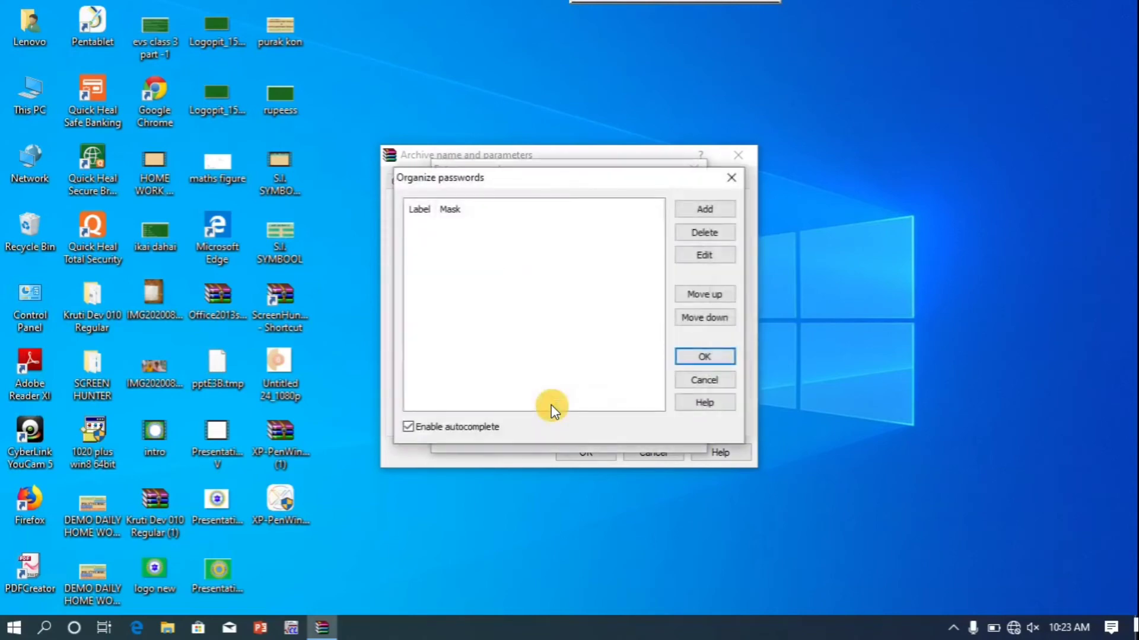
pyautogui.click(702, 359)
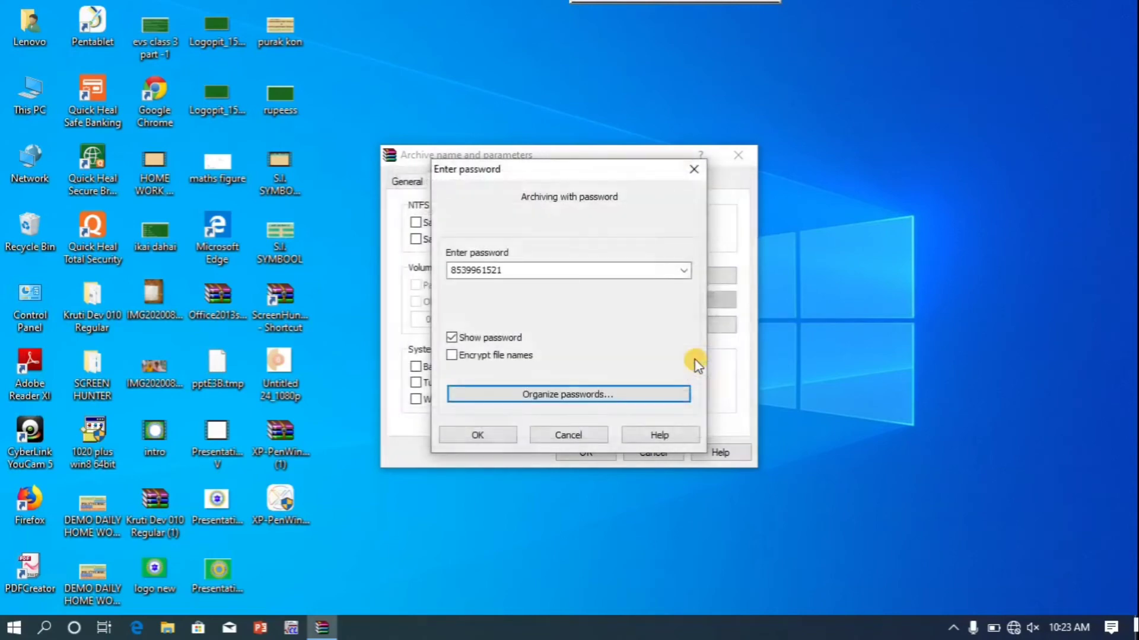
pyautogui.click(500, 439)
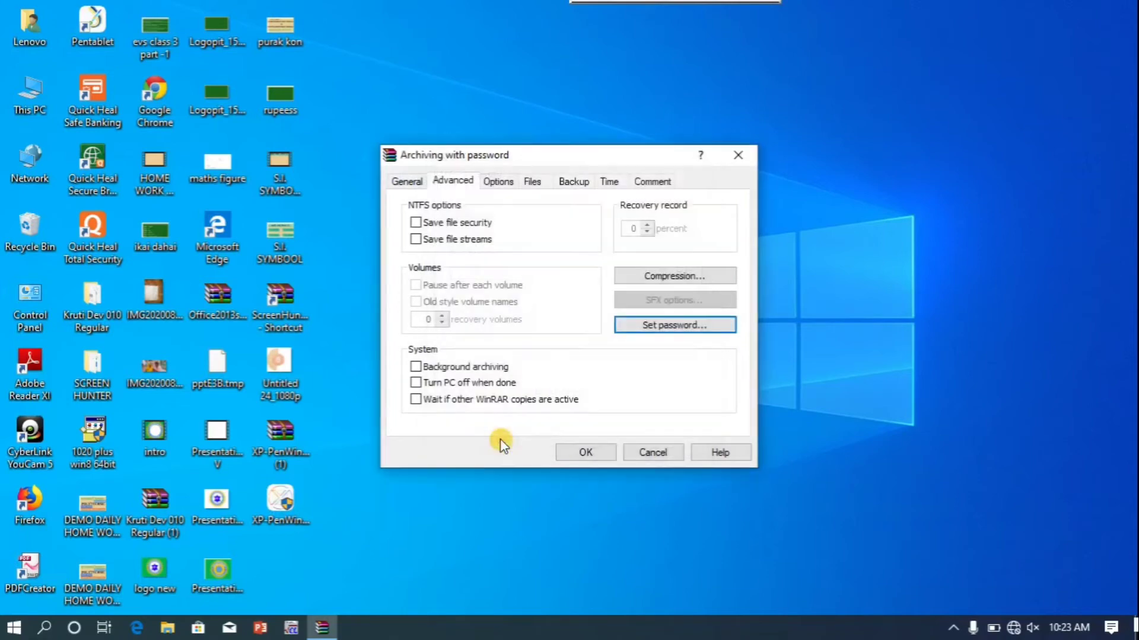
pyautogui.click(584, 452)
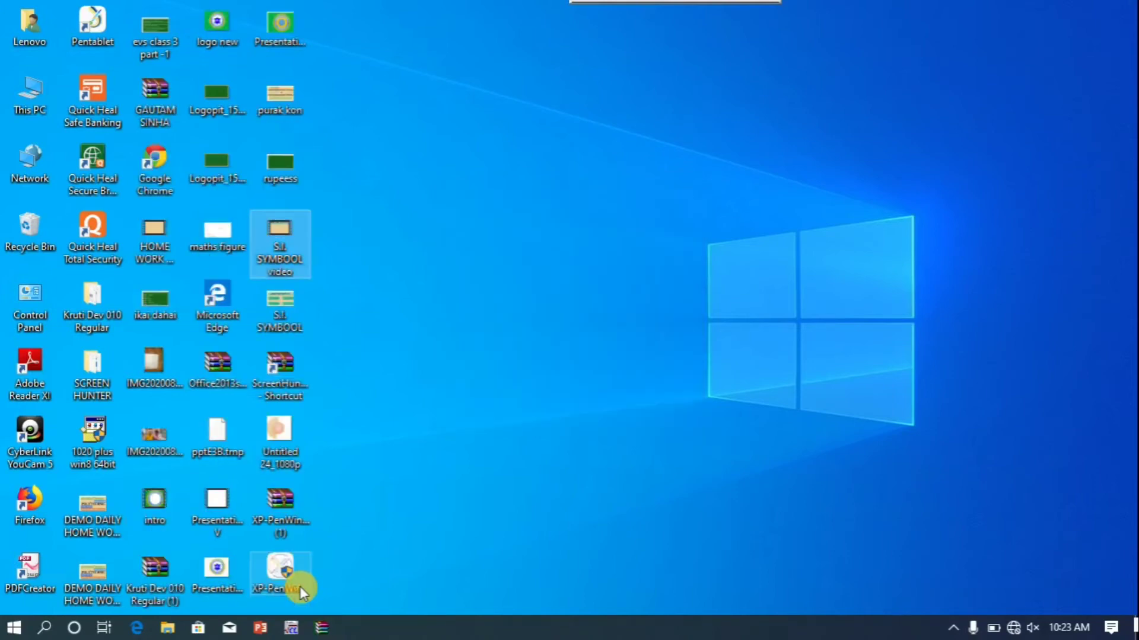
pyautogui.click(455, 390)
pyautogui.rightClick(455, 390)
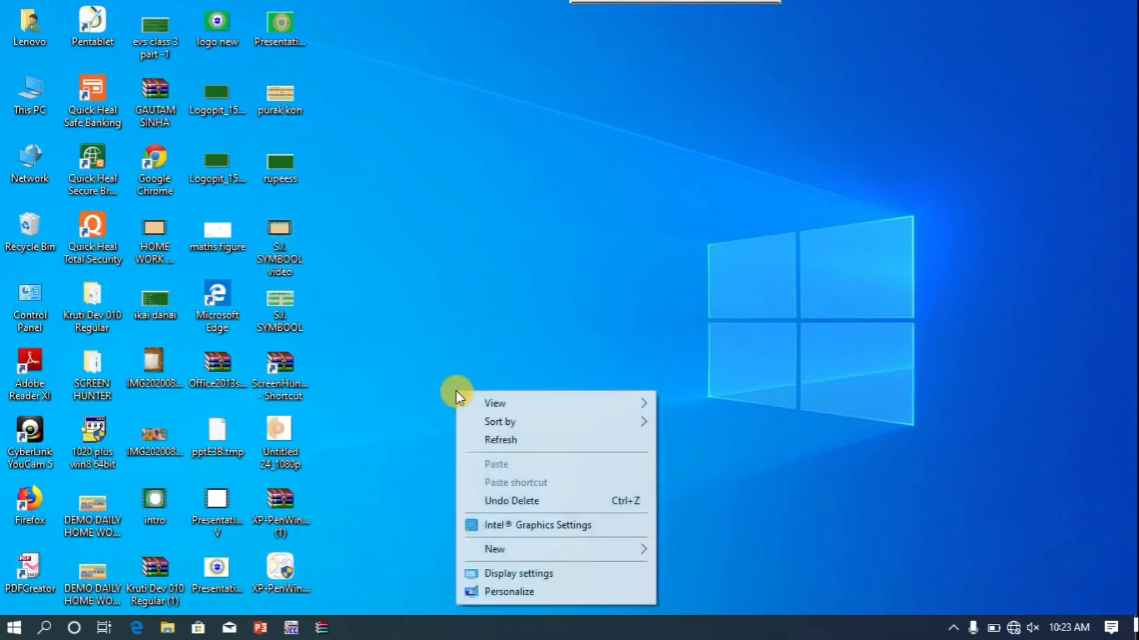
pyautogui.click(499, 448)
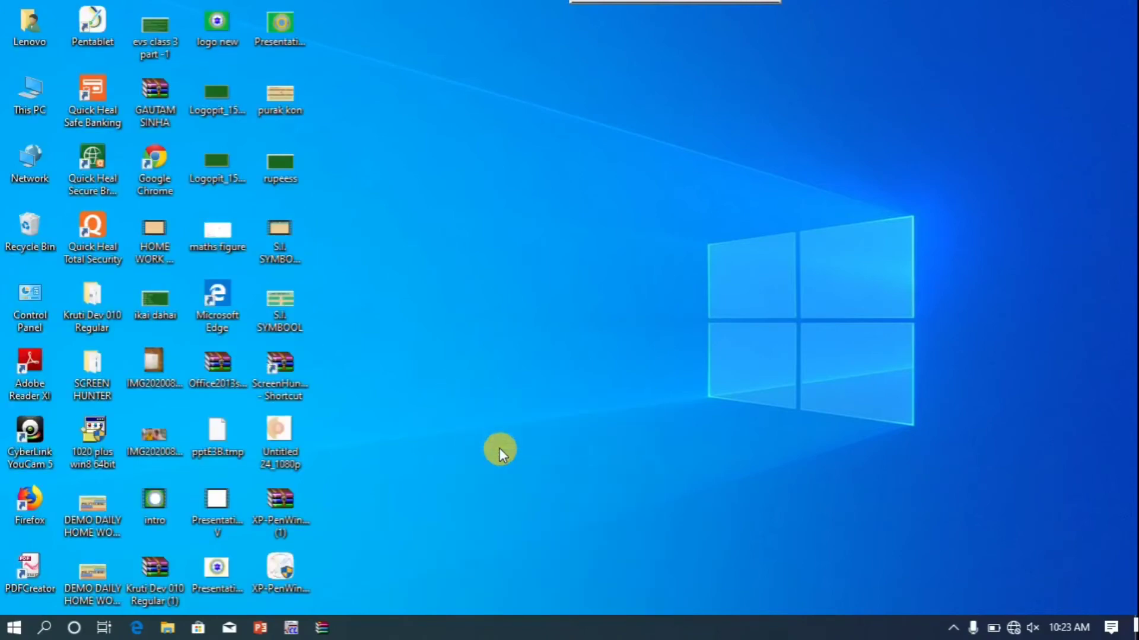
pyautogui.rightClick(500, 447)
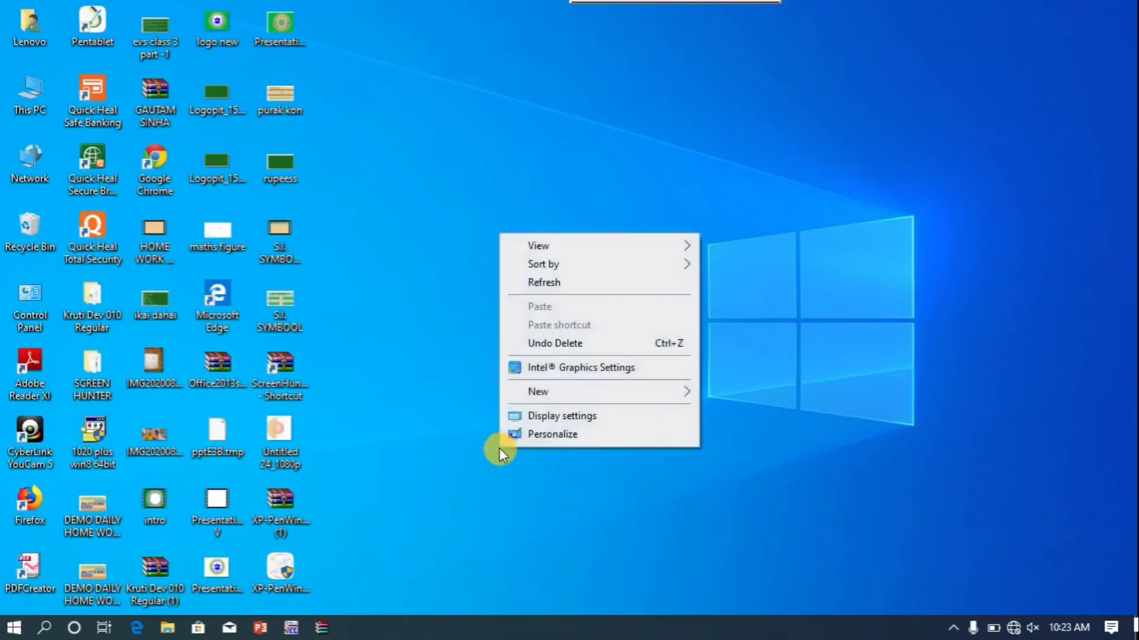
pyautogui.click(544, 283)
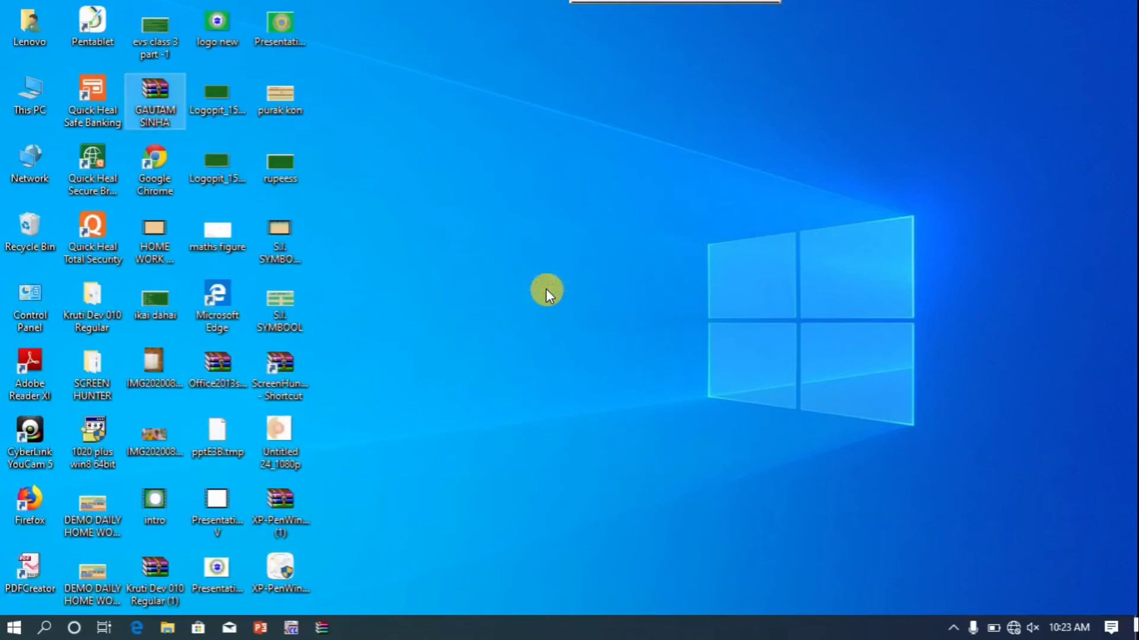
# Open the archive and extract its contents to the Desktop
pyautogui.doubleClick(151, 94)
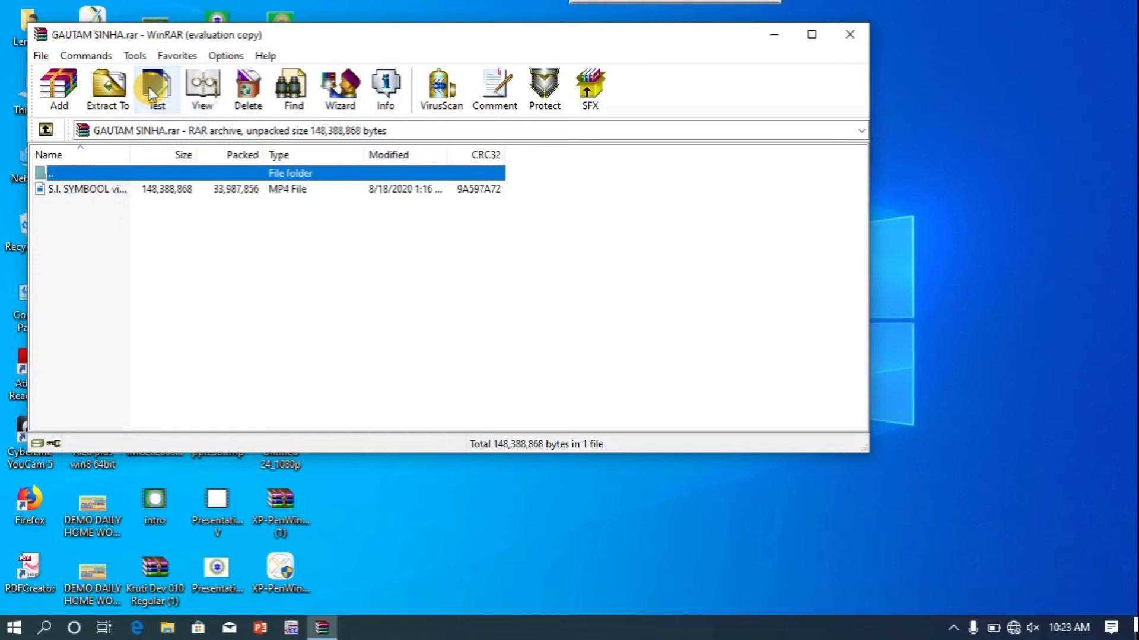
pyautogui.click(122, 91)
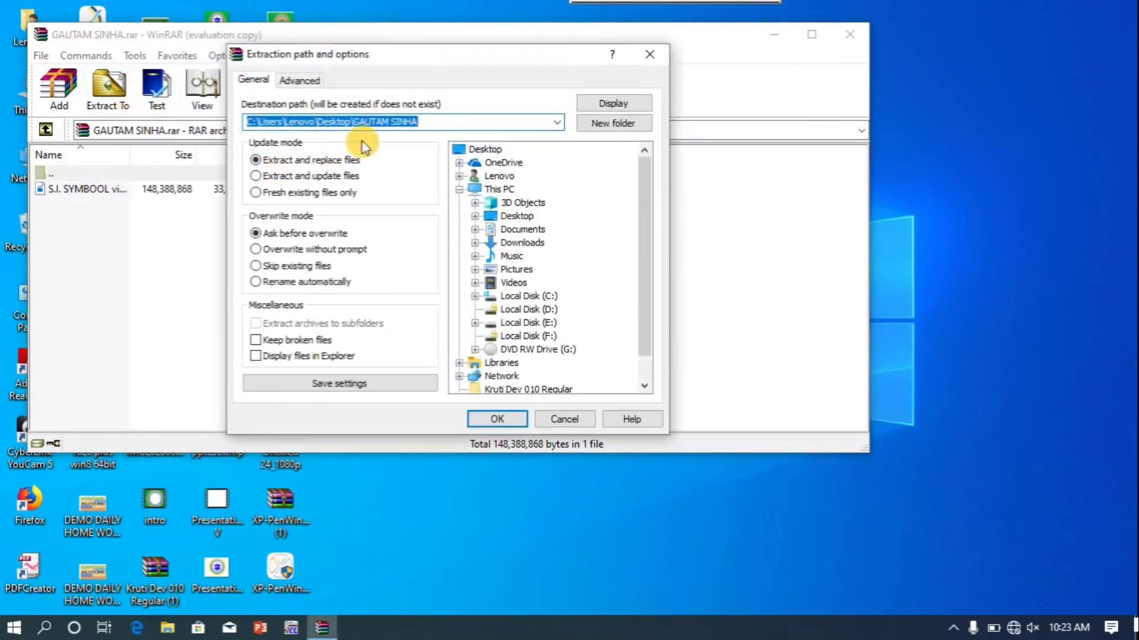
pyautogui.click(461, 152)
pyautogui.click(461, 152)
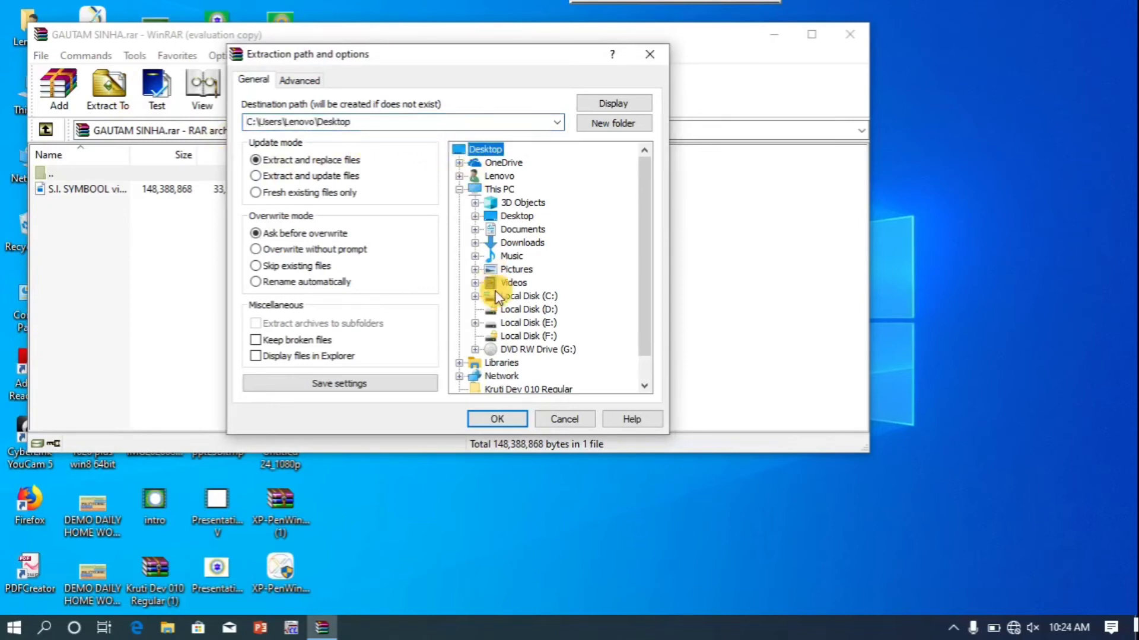
pyautogui.click(516, 323)
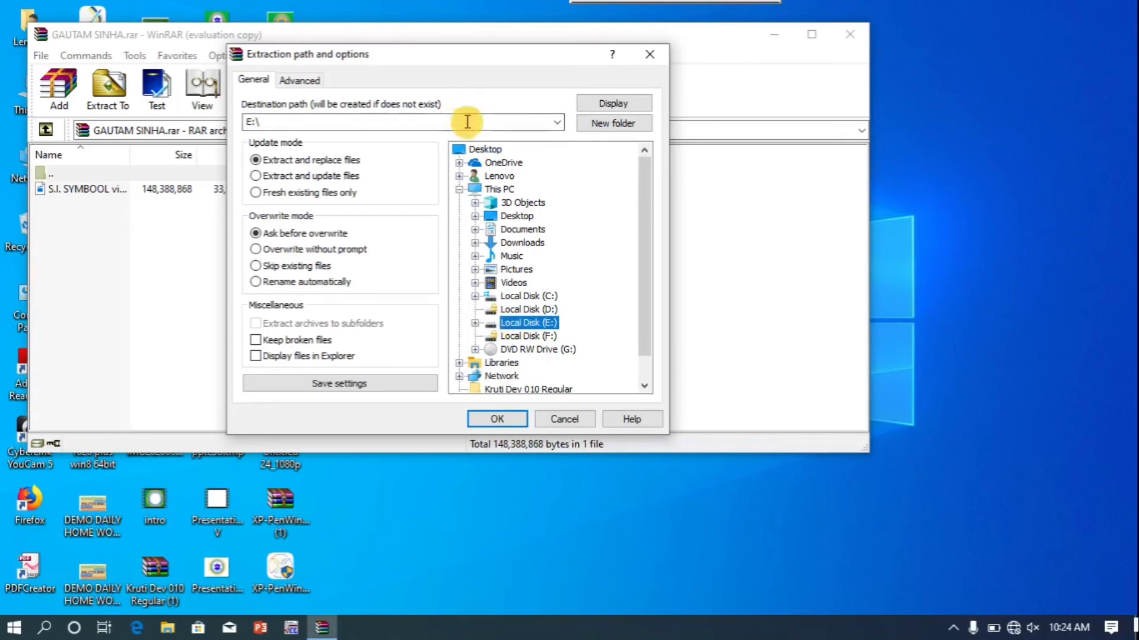
pyautogui.click(478, 150)
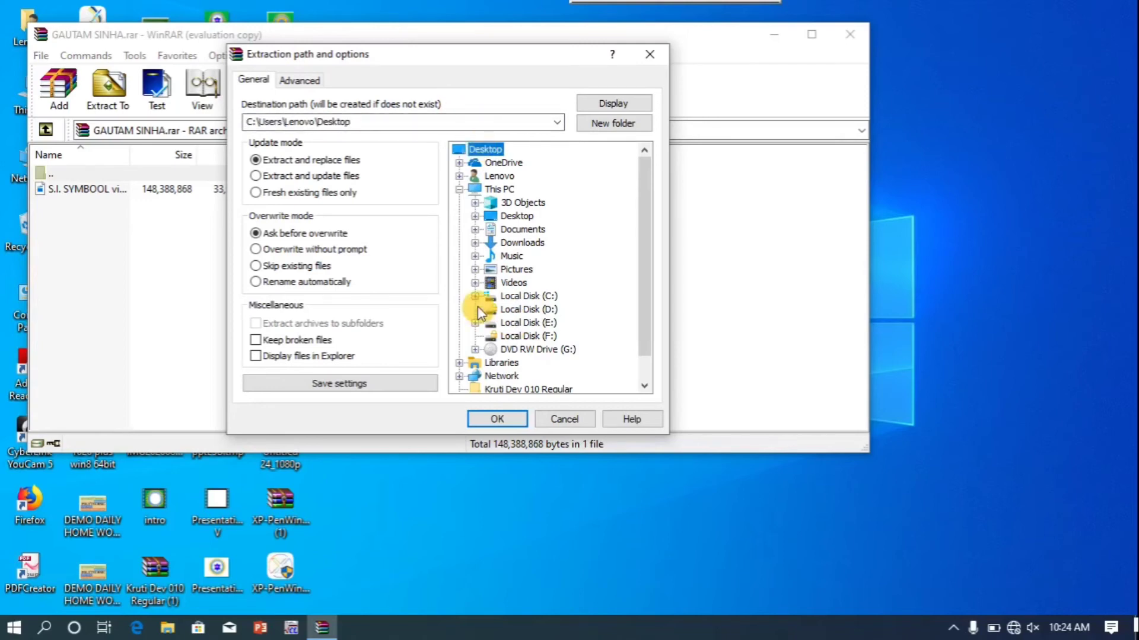
pyautogui.click(489, 418)
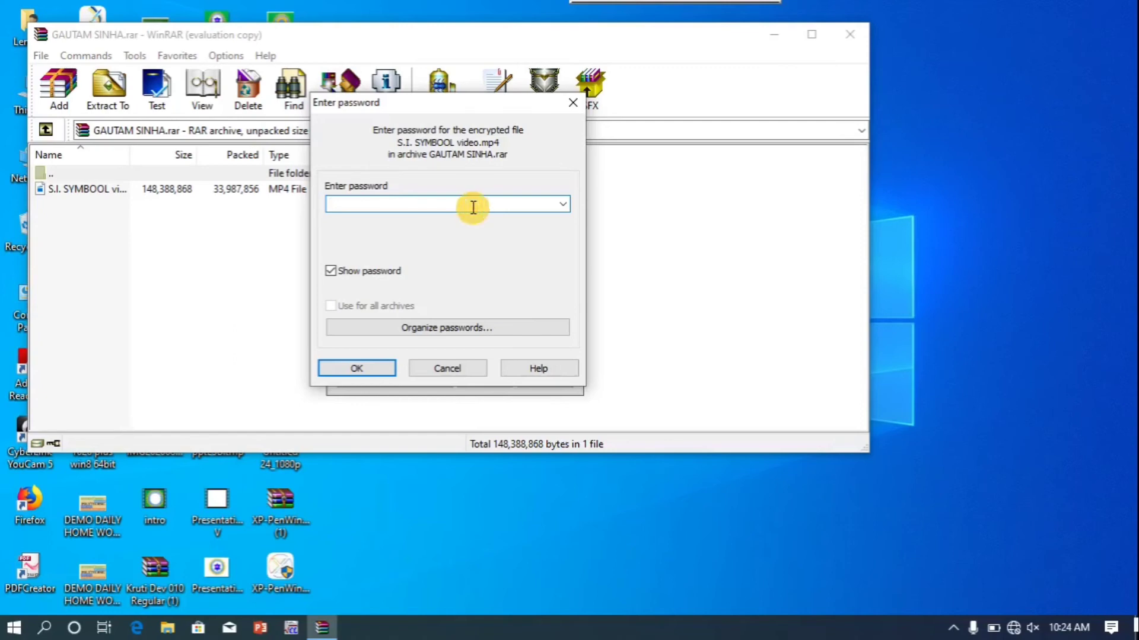
# Supply the archive password, replace the existing video, and dismiss the CRC error report
pyautogui.click(359, 368)
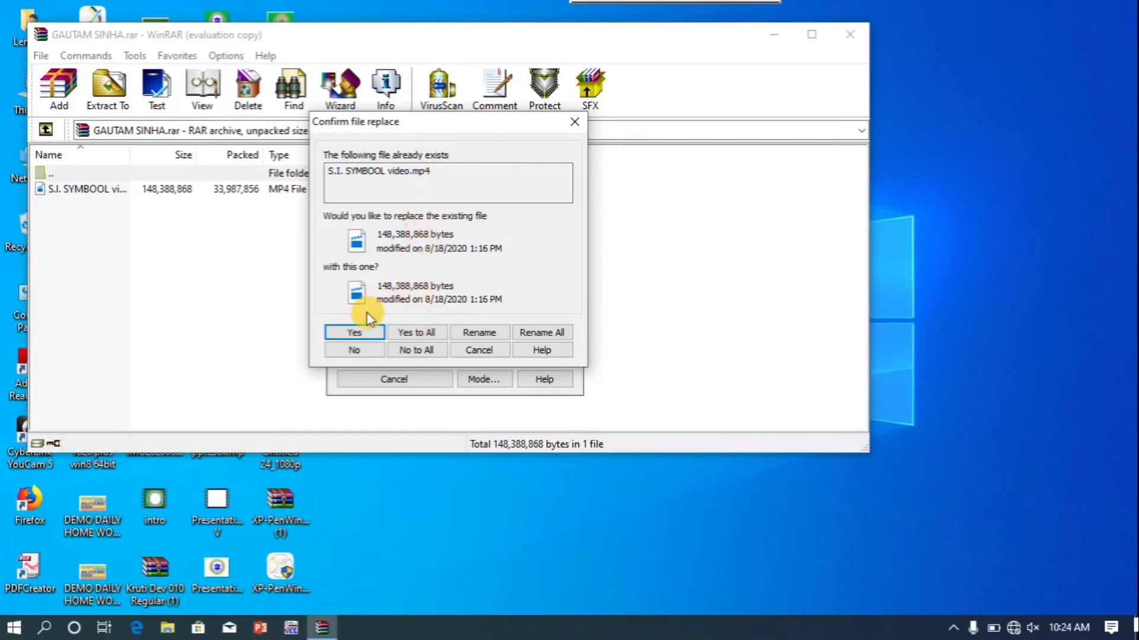
pyautogui.click(355, 333)
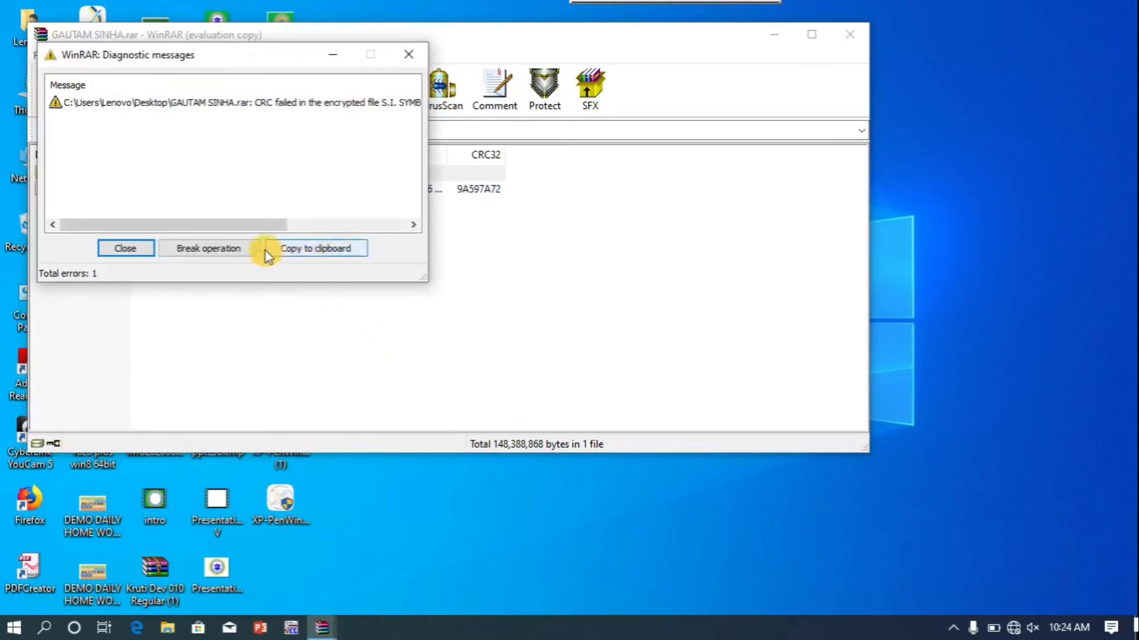
pyautogui.click(412, 52)
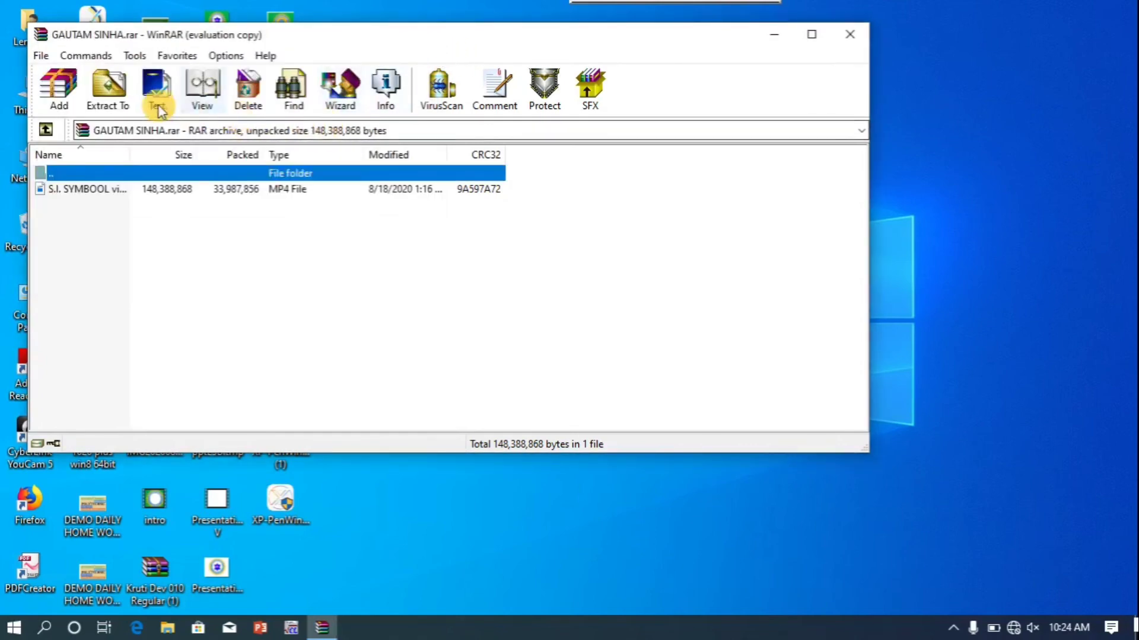
# Extract the video with the password into the default Desktop folder named after the archive, then close WinRAR
pyautogui.click(117, 92)
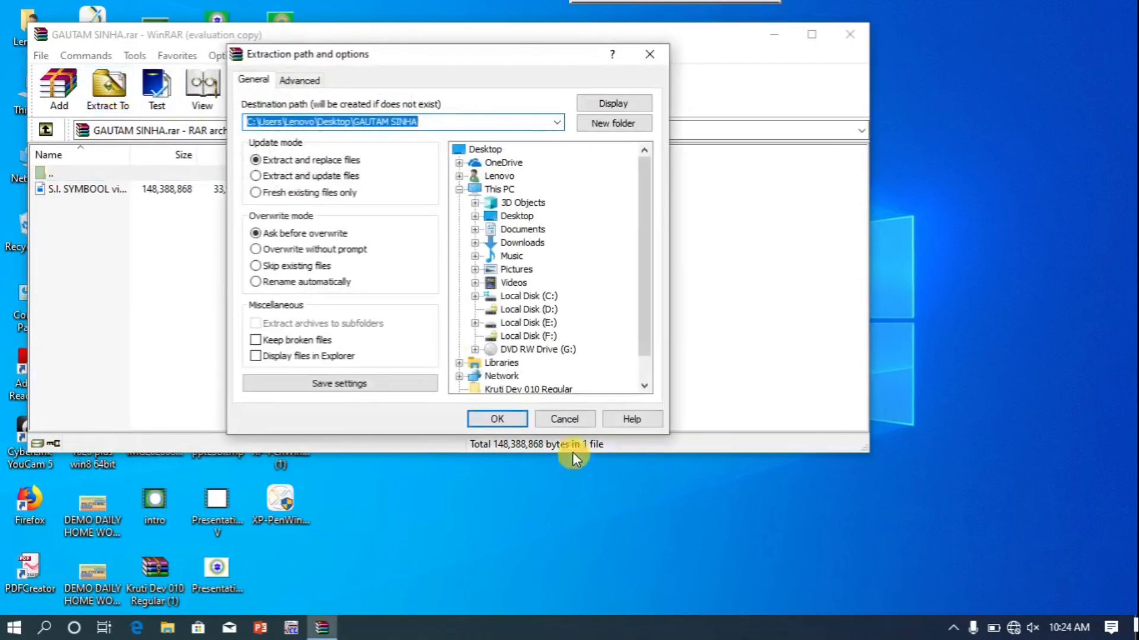
pyautogui.click(513, 418)
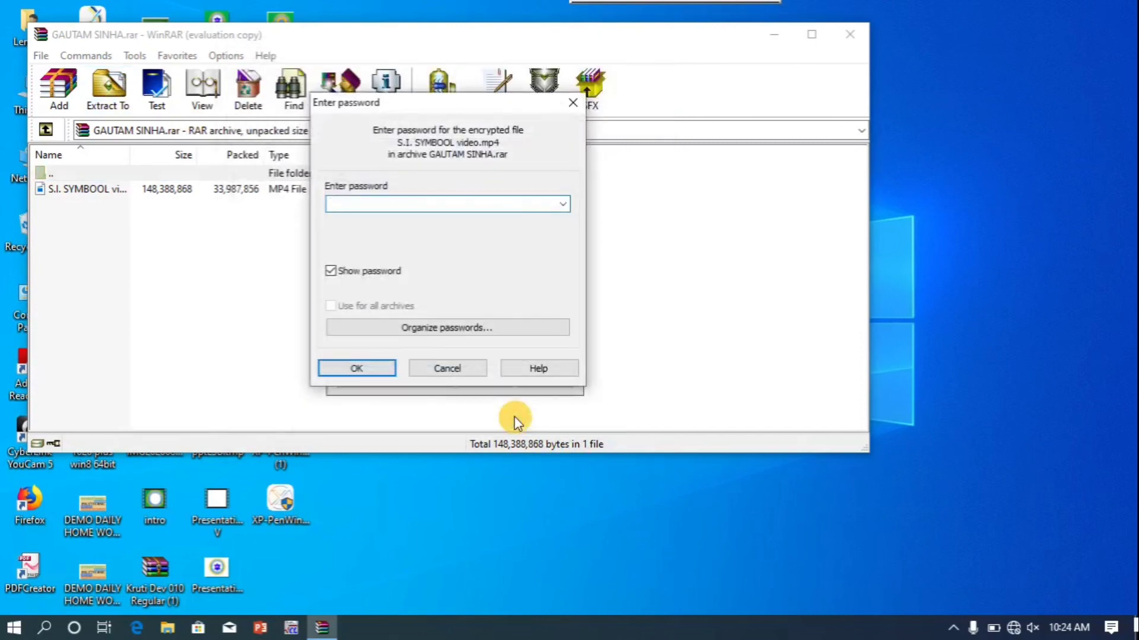
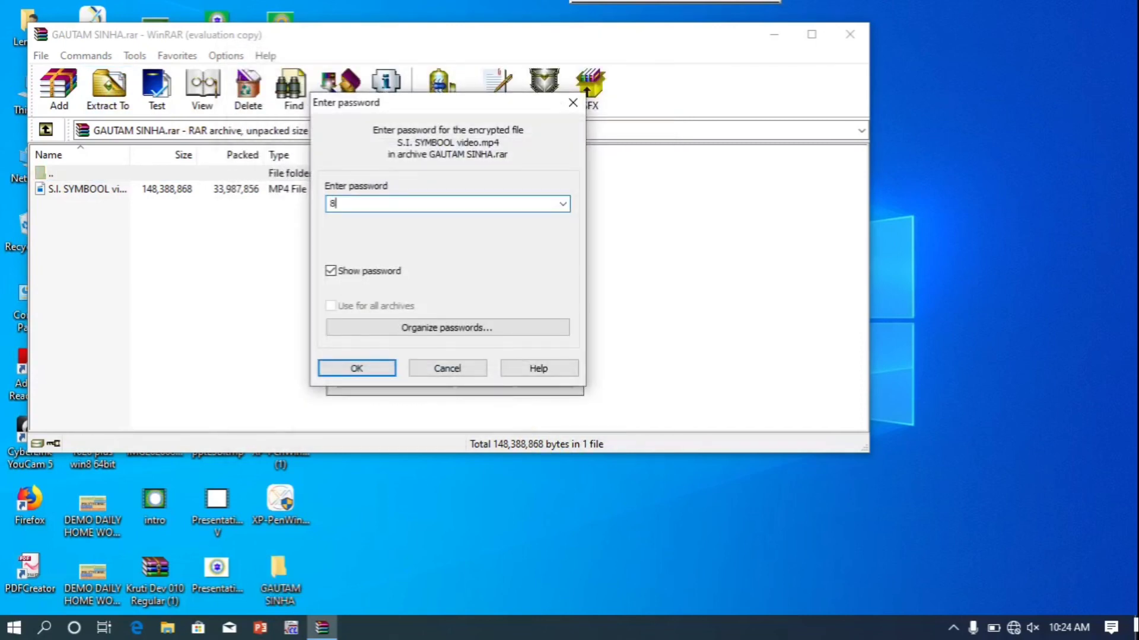
pyautogui.press('Return')
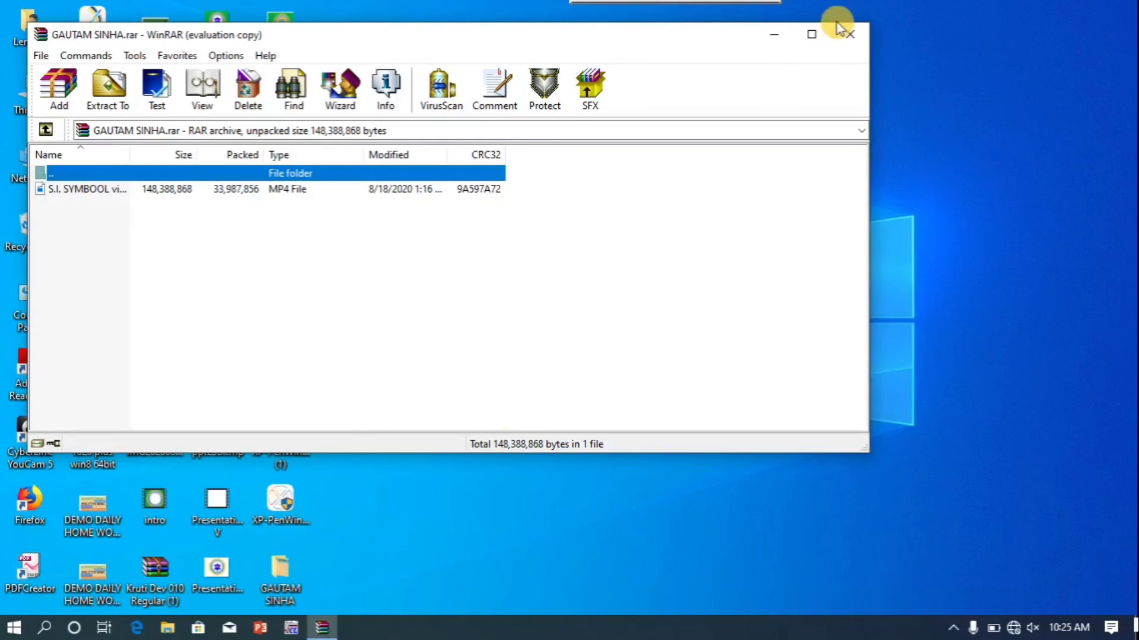
pyautogui.click(853, 30)
pyautogui.rightClick(853, 33)
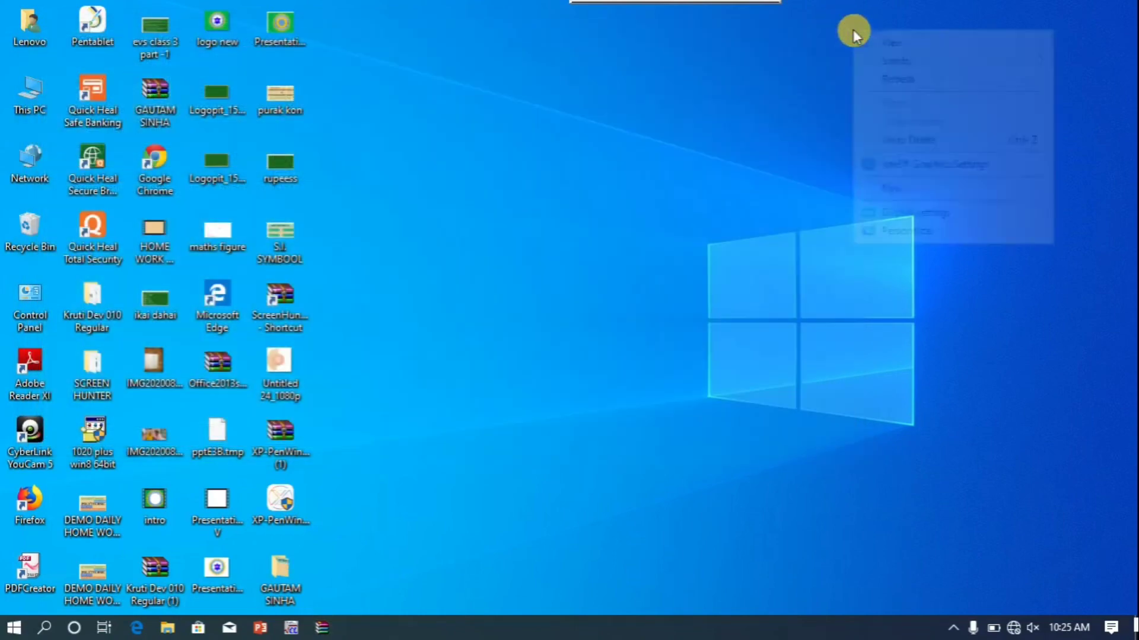
# Refresh the desktop, open the extracted folder and play the 141 MB S.I. SYMBOOL video
pyautogui.click(864, 76)
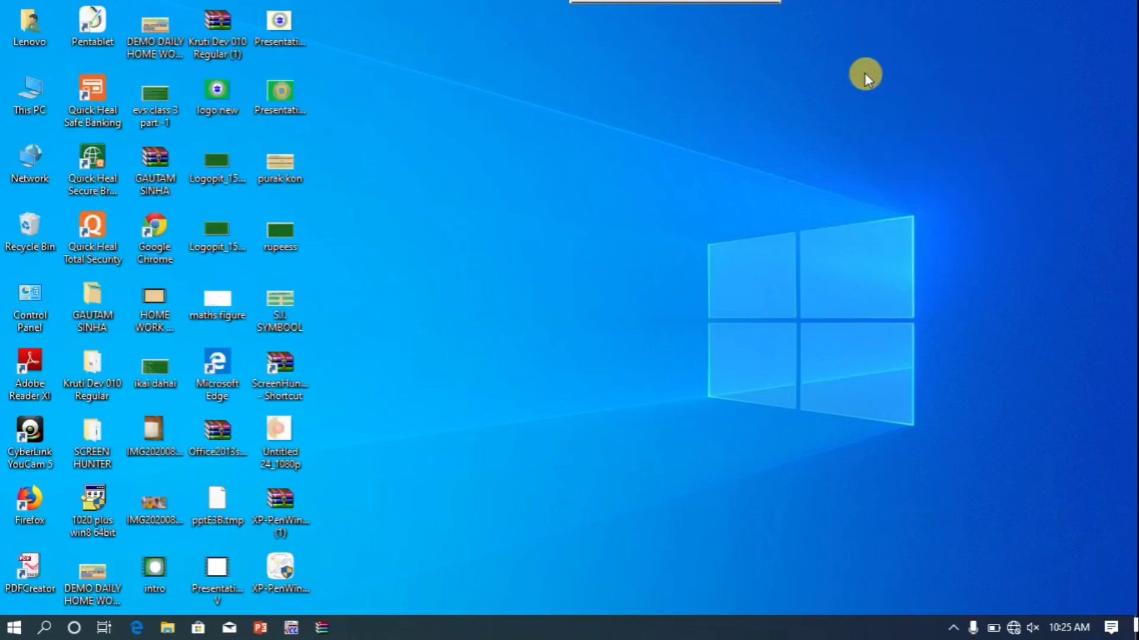
pyautogui.press('g')
pyautogui.press('g')
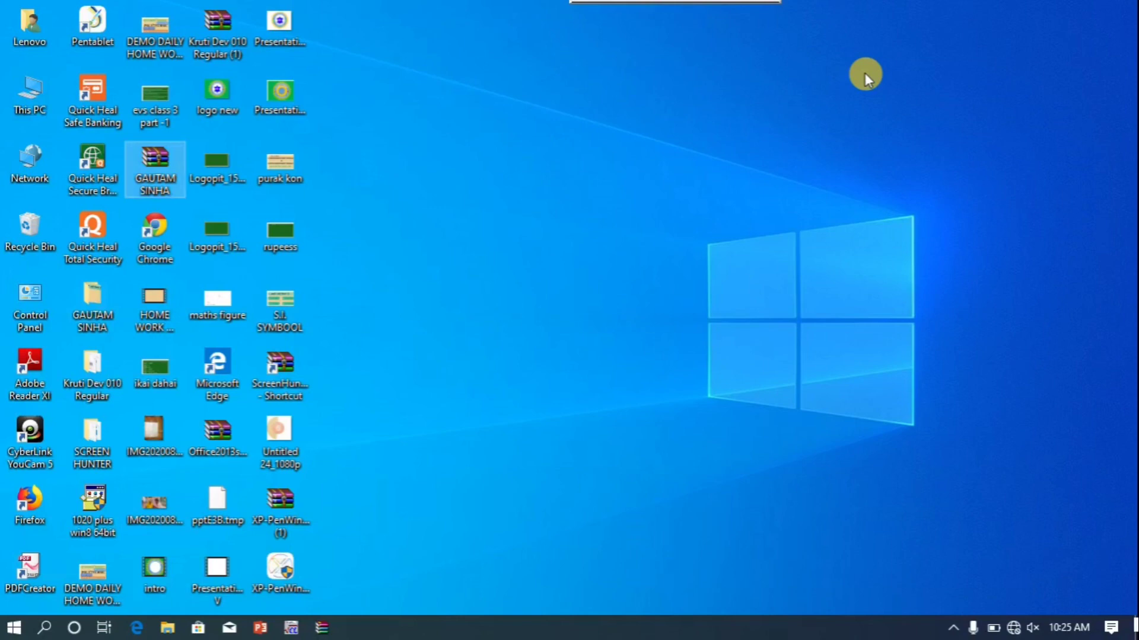
pyautogui.click(102, 293)
pyautogui.doubleClick(102, 293)
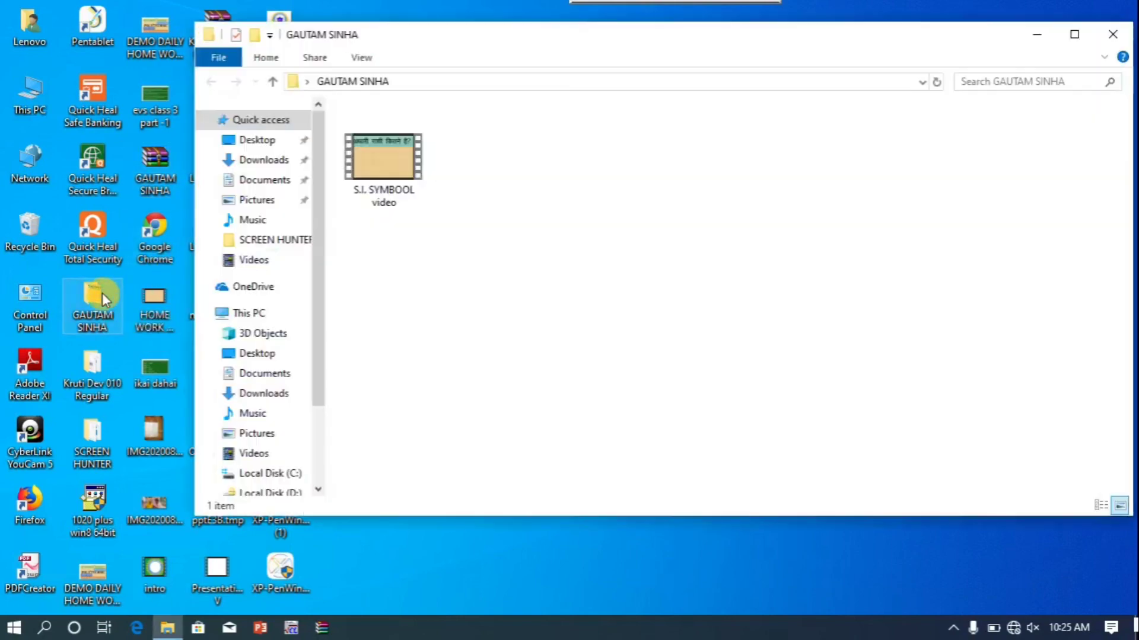
pyautogui.click(354, 198)
pyautogui.doubleClick(368, 188)
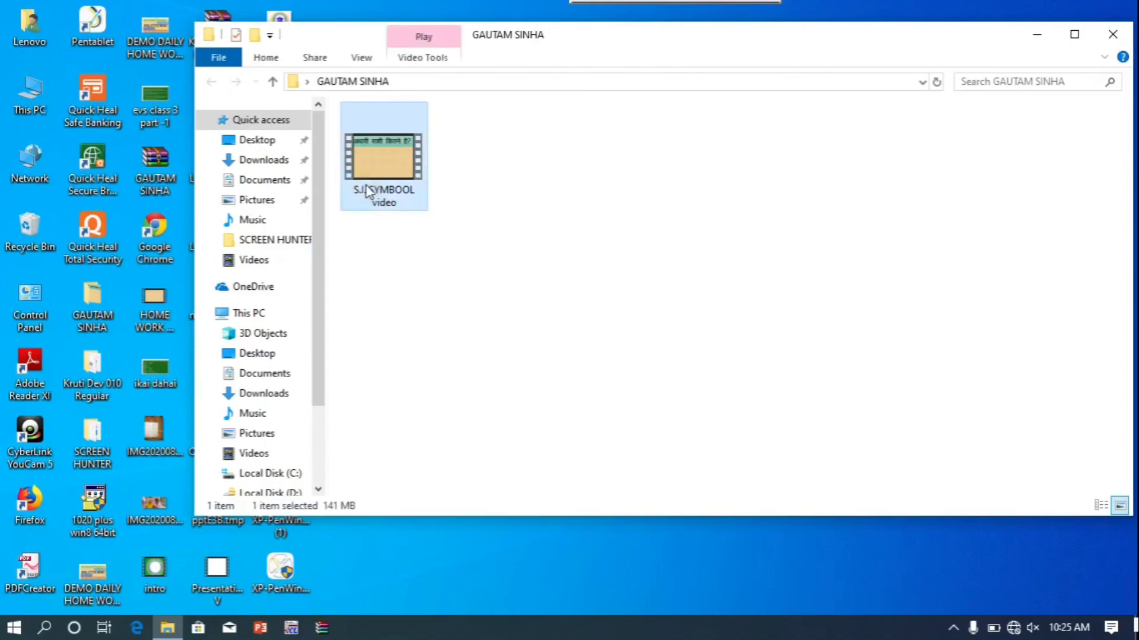